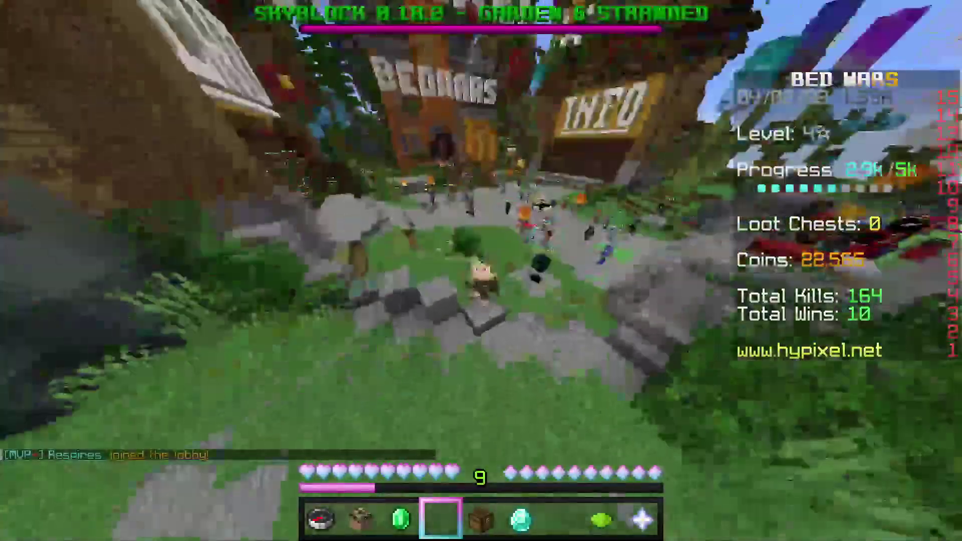
key(w)
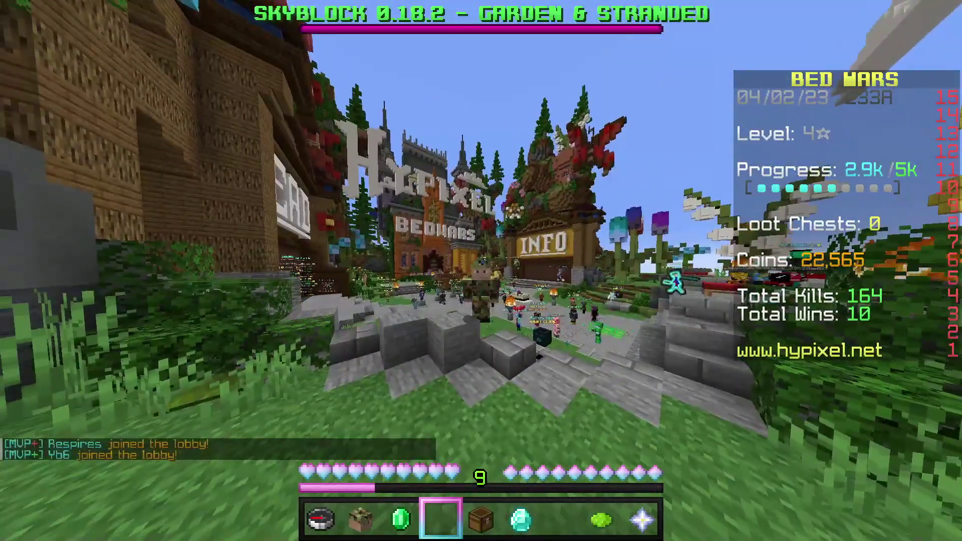
- Walk across the Hypixel lobby plaza toward the INFO and Bed Wars buildings
key(s)
key(w)
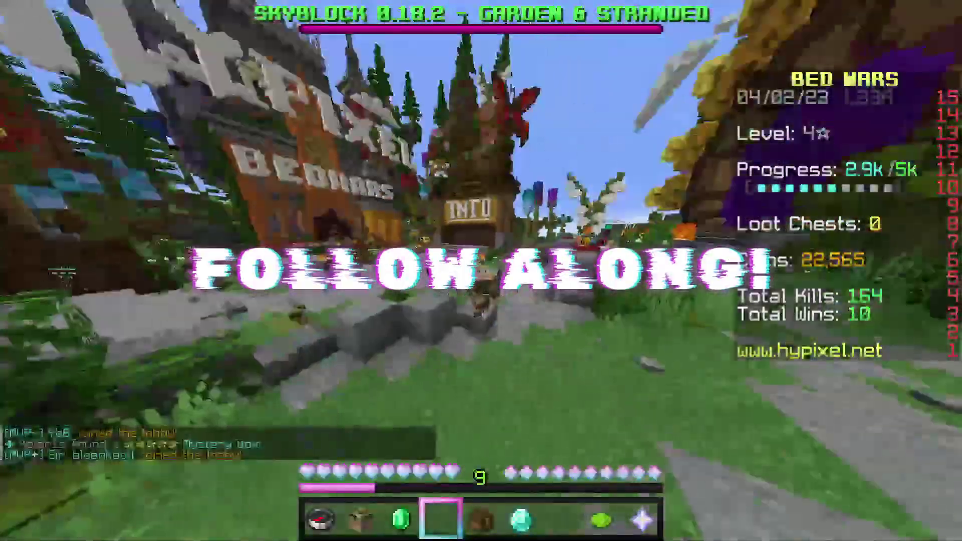
key(w)
key(w)
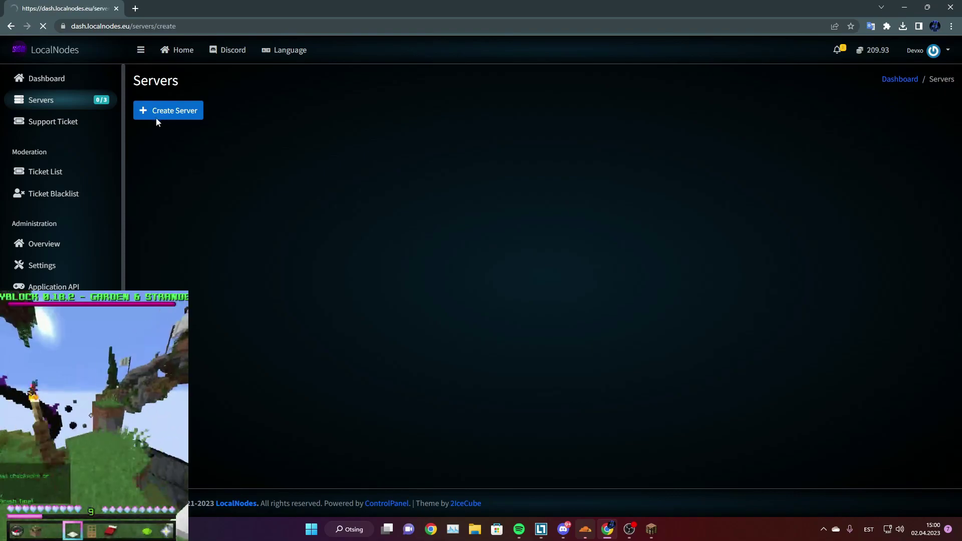
- Name the server 'test', choose Minecraft software and node FR02
click(414, 163)
click(422, 184)
text(test)
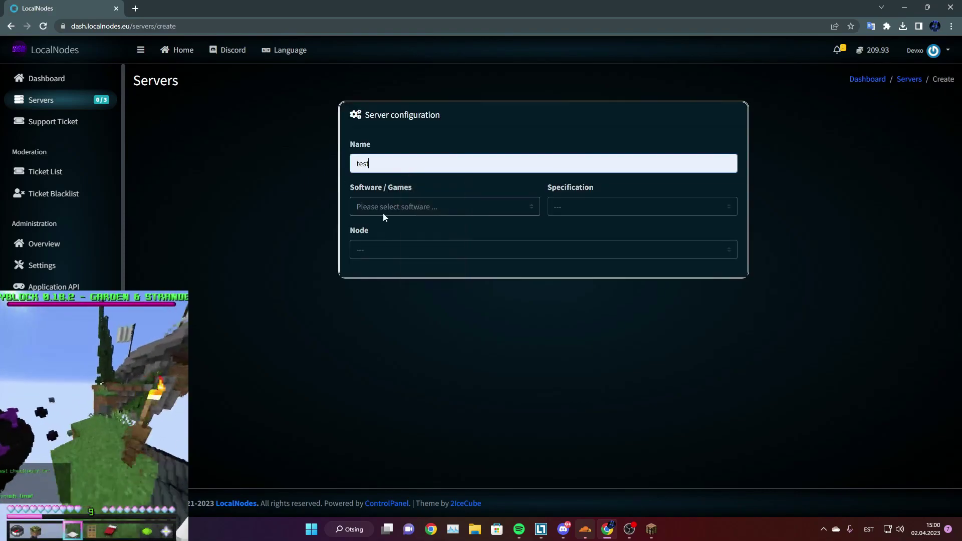
click(383, 213)
click(393, 223)
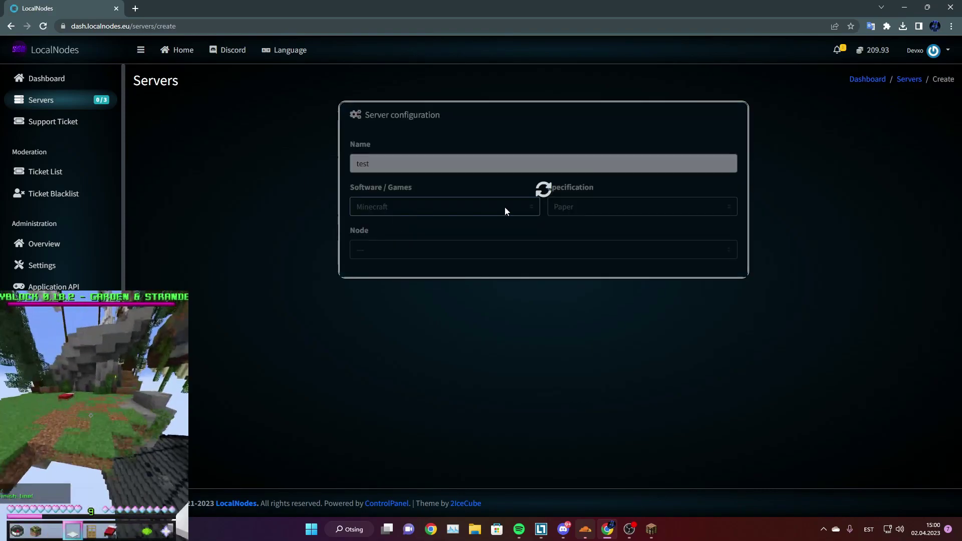
click(482, 250)
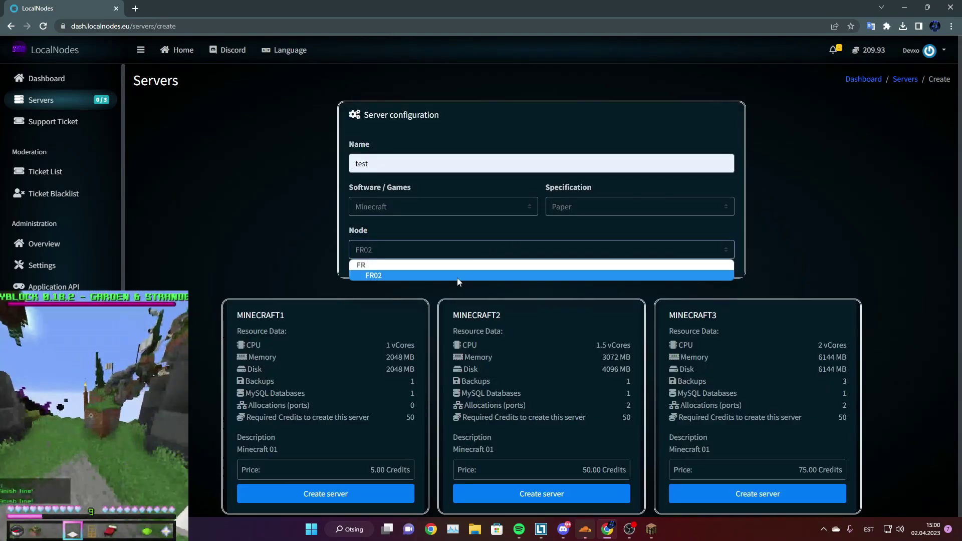
click(443, 274)
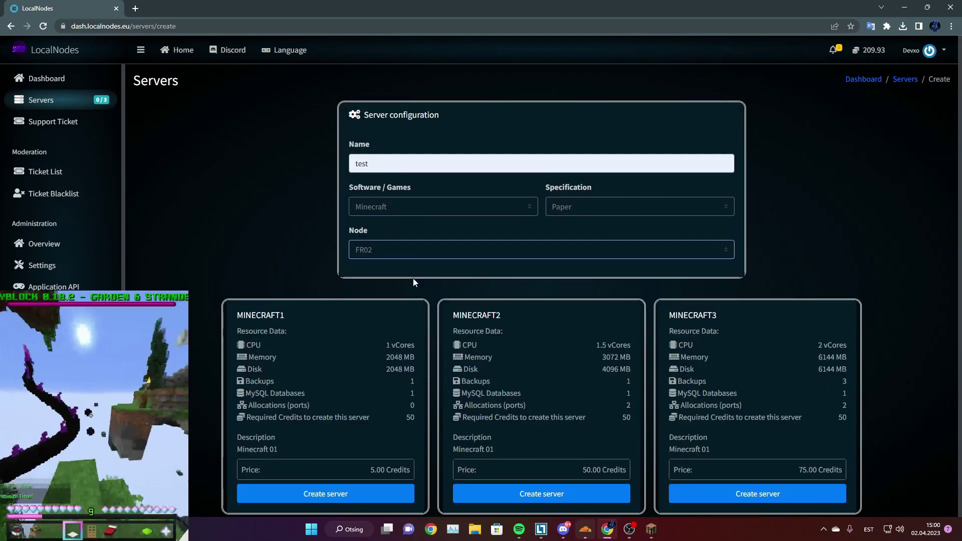
scroll(371, 361, down, 1)
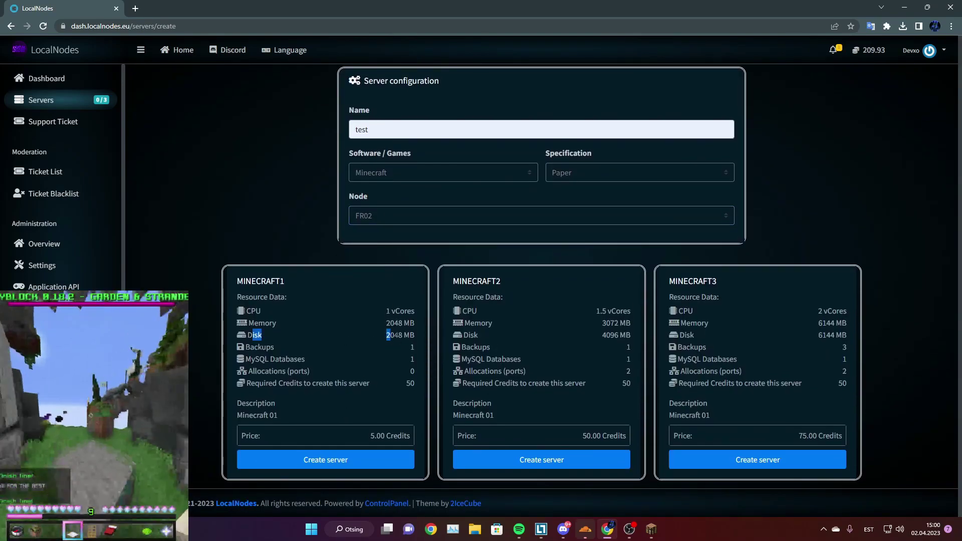
- Create the server on the MINECRAFT2 plan
drag(358, 425, 551, 416)
click(708, 434)
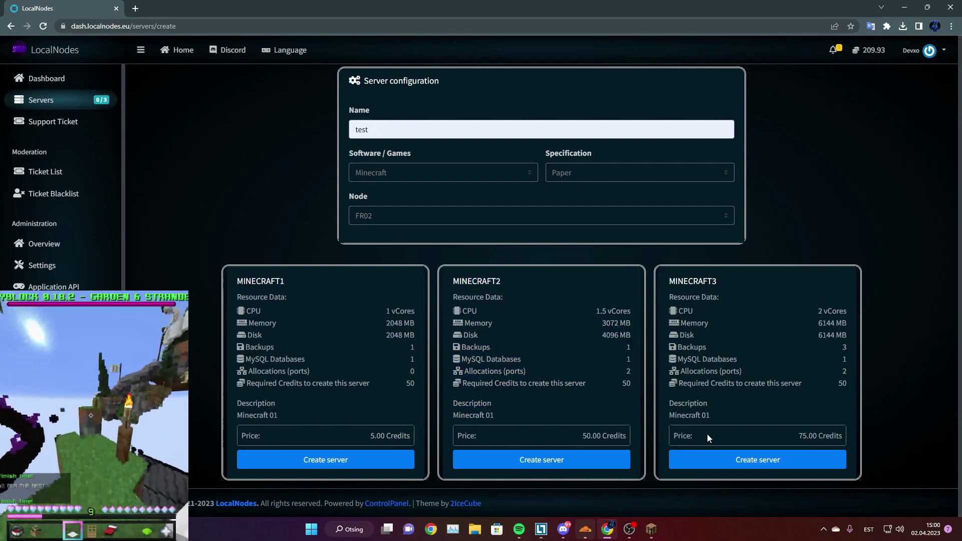
click(806, 426)
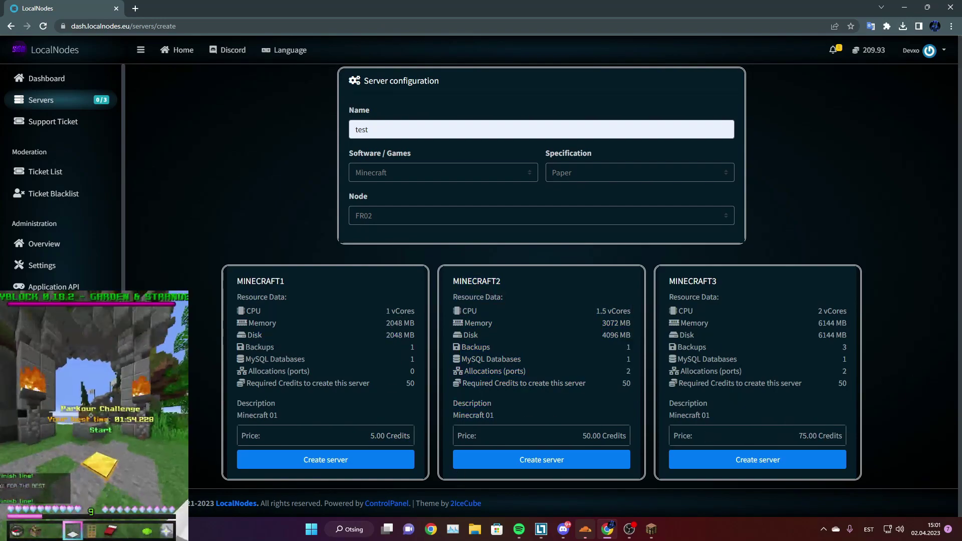
click(590, 463)
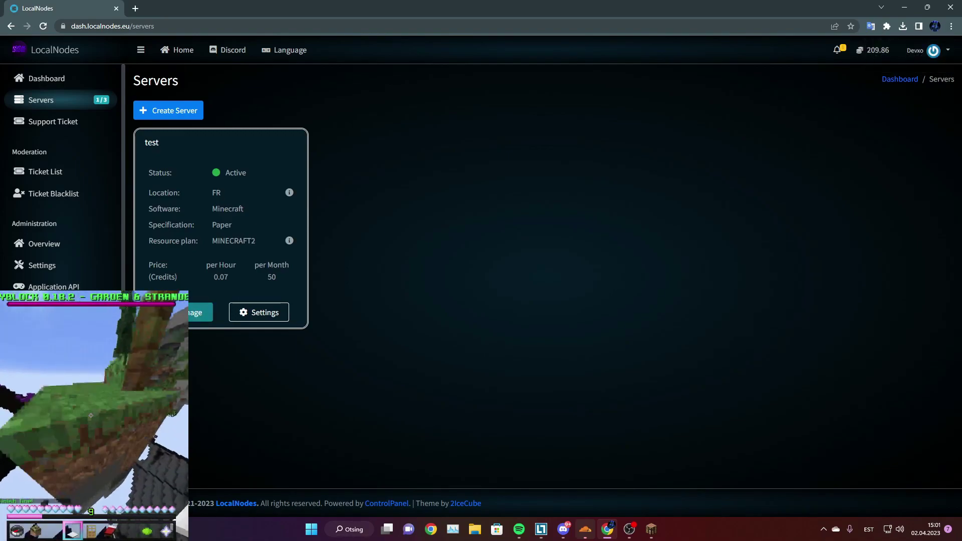
- Manage the test server and start it from its console
click(199, 312)
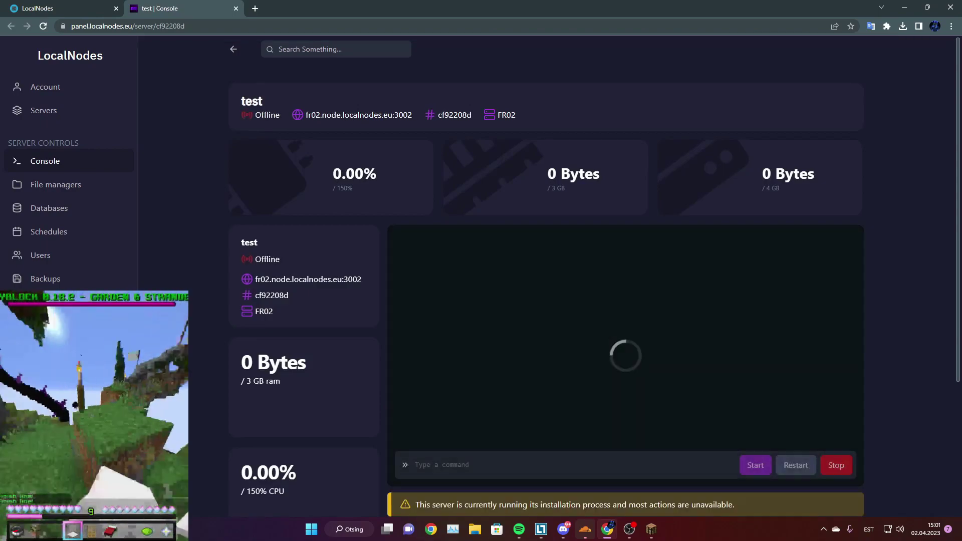
scroll(281, 334, down, 1)
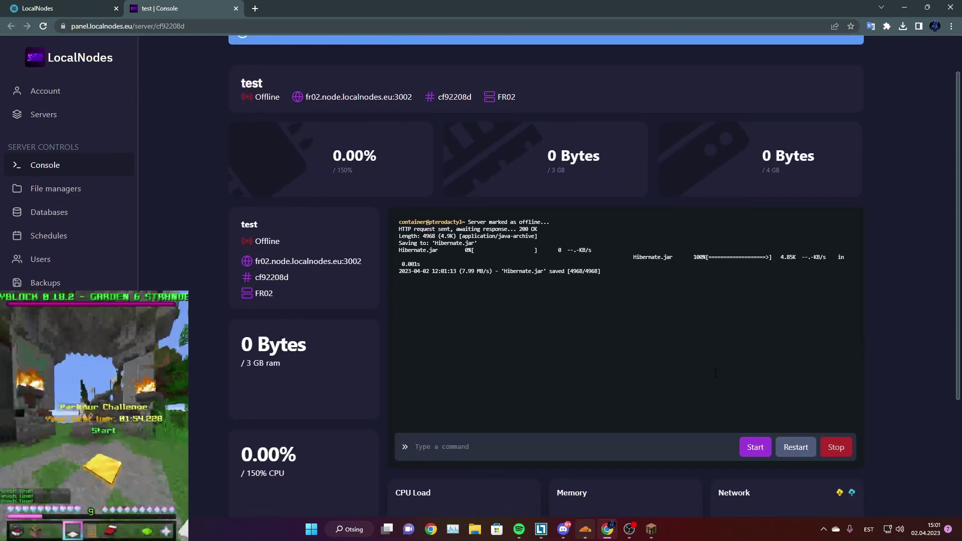
click(765, 447)
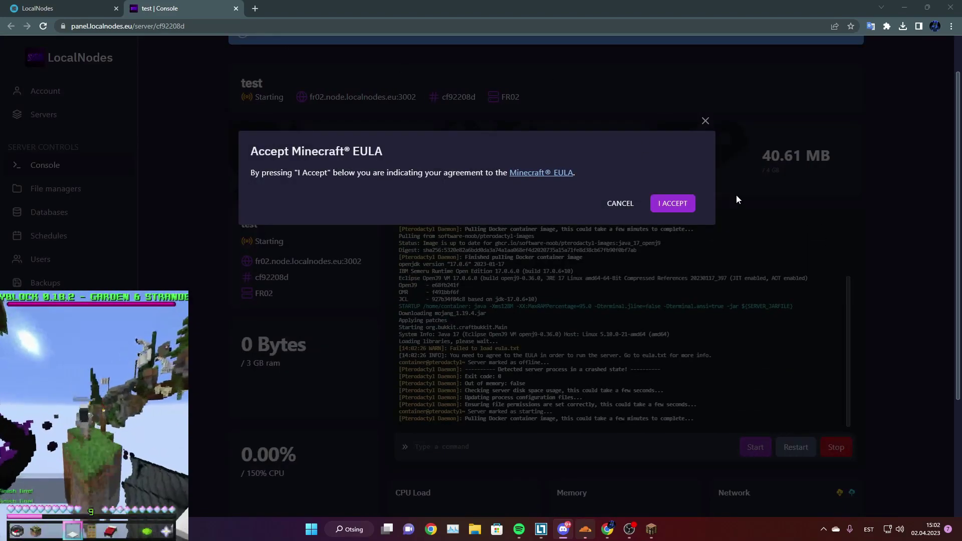
- Accept the Minecraft EULA so the server boots to Online
click(690, 208)
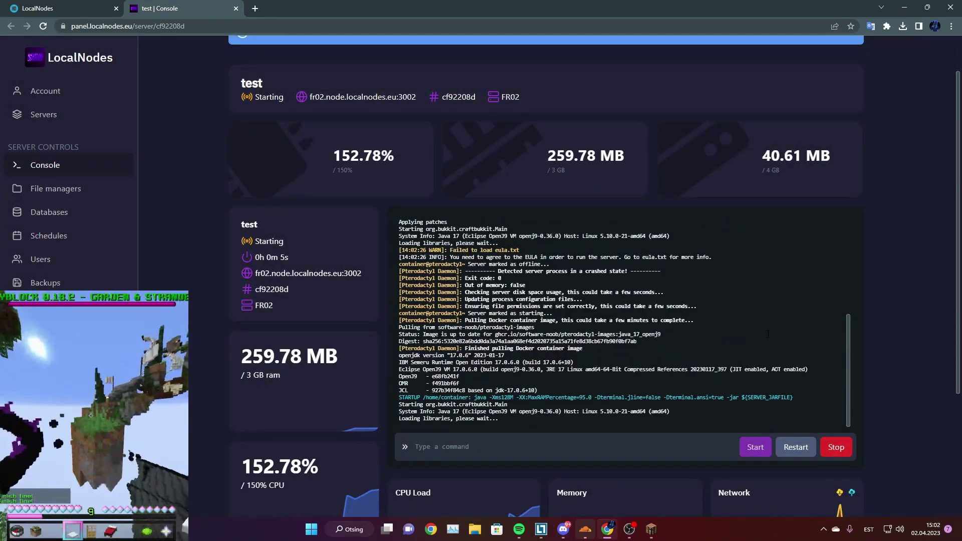
scroll(450, 422, down, 3)
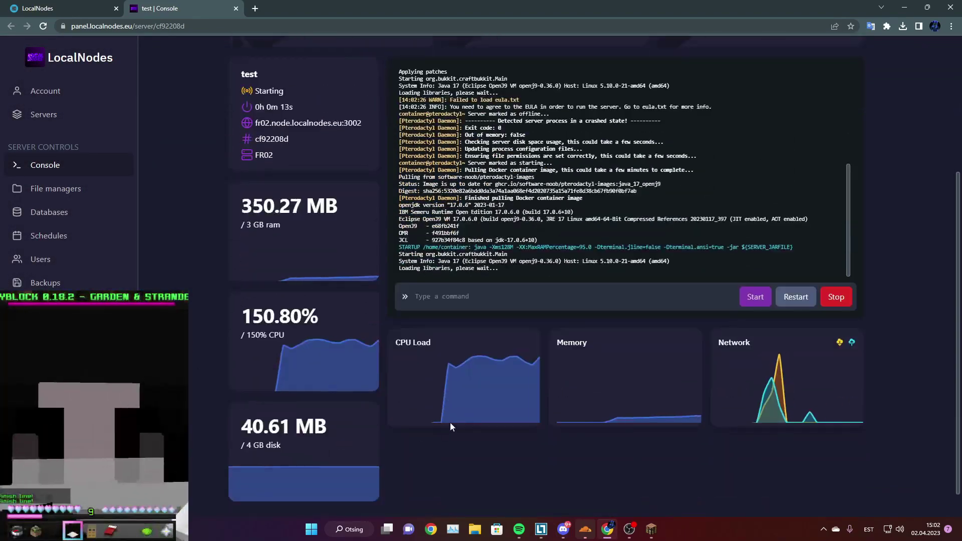
scroll(446, 388, up, 2)
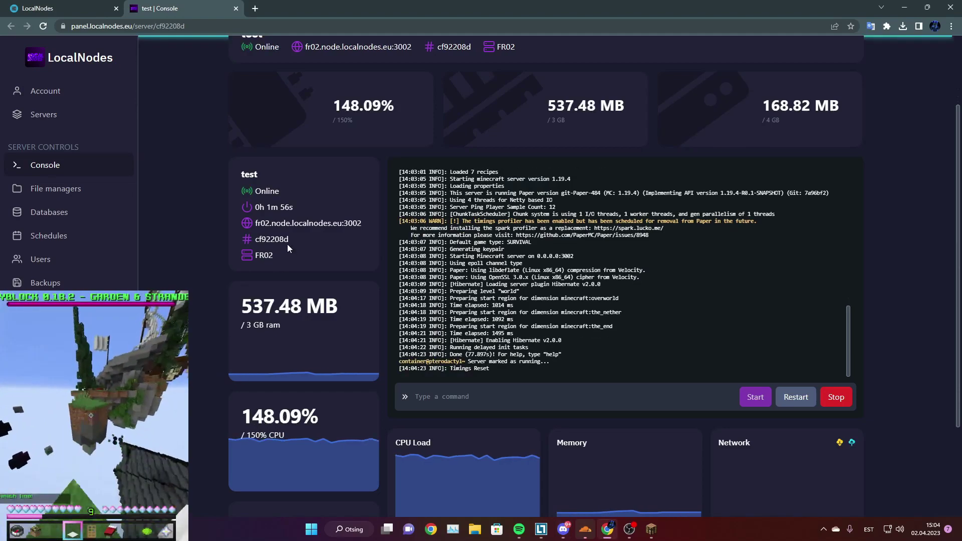
- Copy the server address fr02.node.localnodes.eu:3002 via the context menu
drag(256, 223, 362, 226)
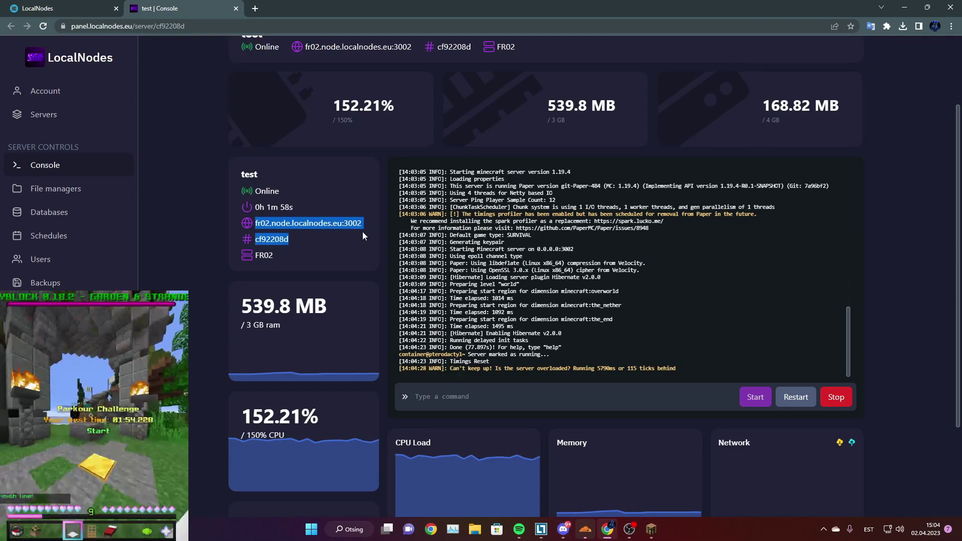
right_click(364, 224)
click(370, 236)
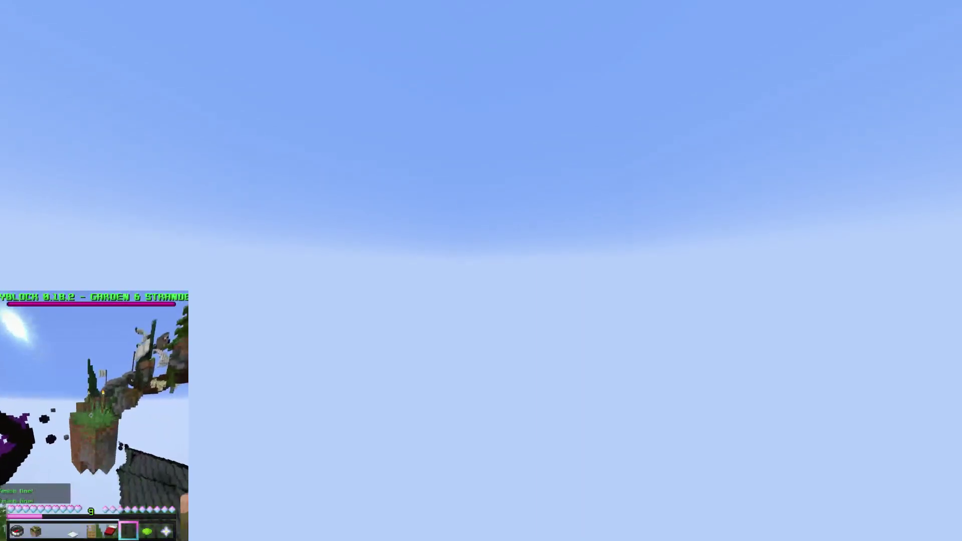
- Restore the HUD with F1 and show the F3 debug overlay while terrain loads
key(F1)
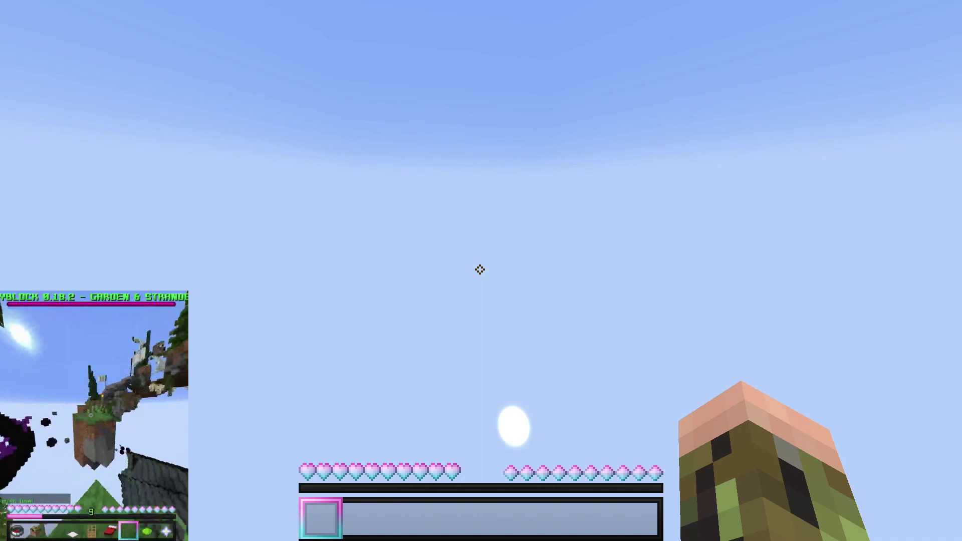
key(F3)
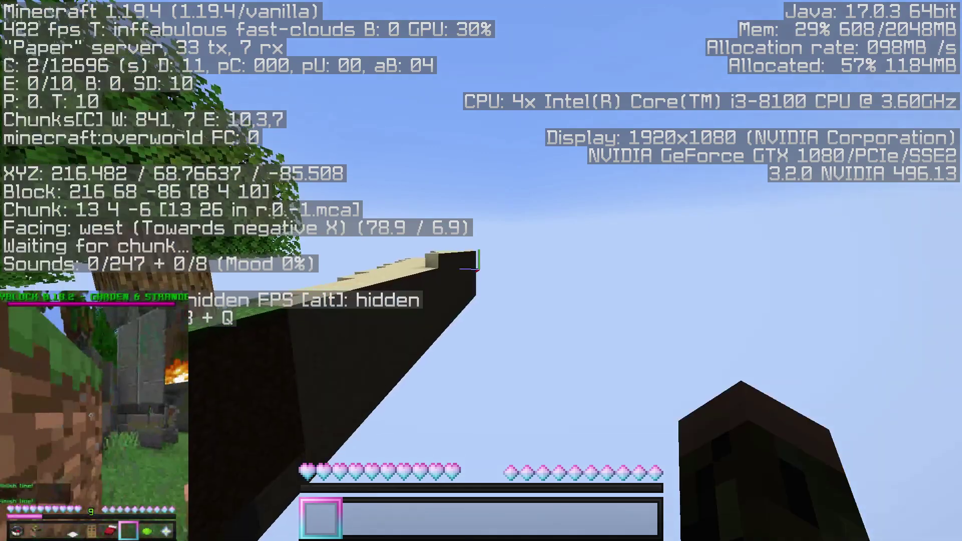
- Hide the debug overlay, walk to the treeline and break an oak log
key(F3)
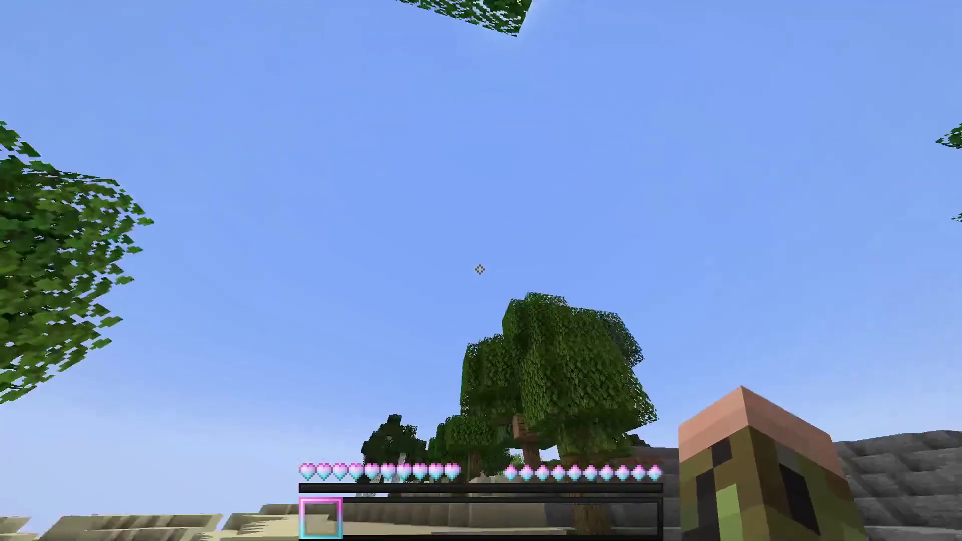
key(w)
key(w)
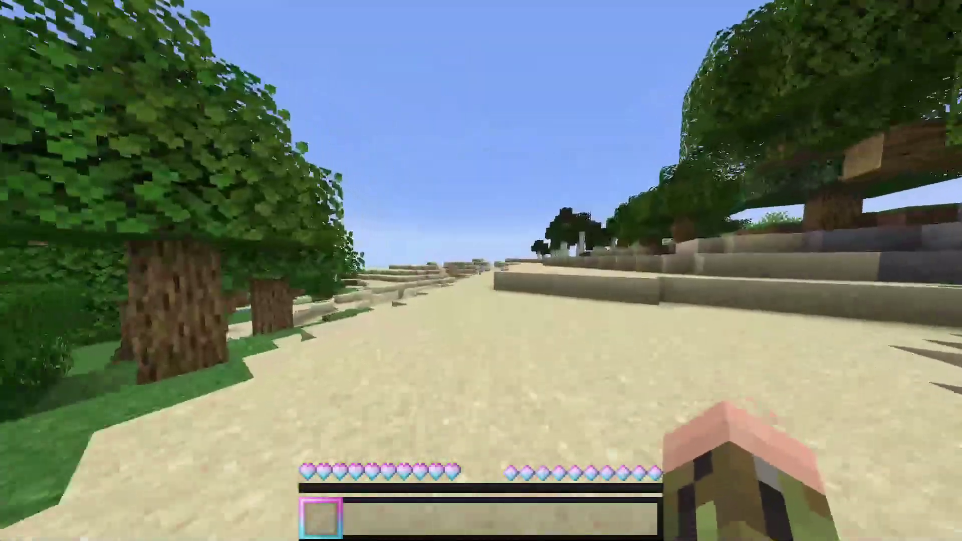
key(w)
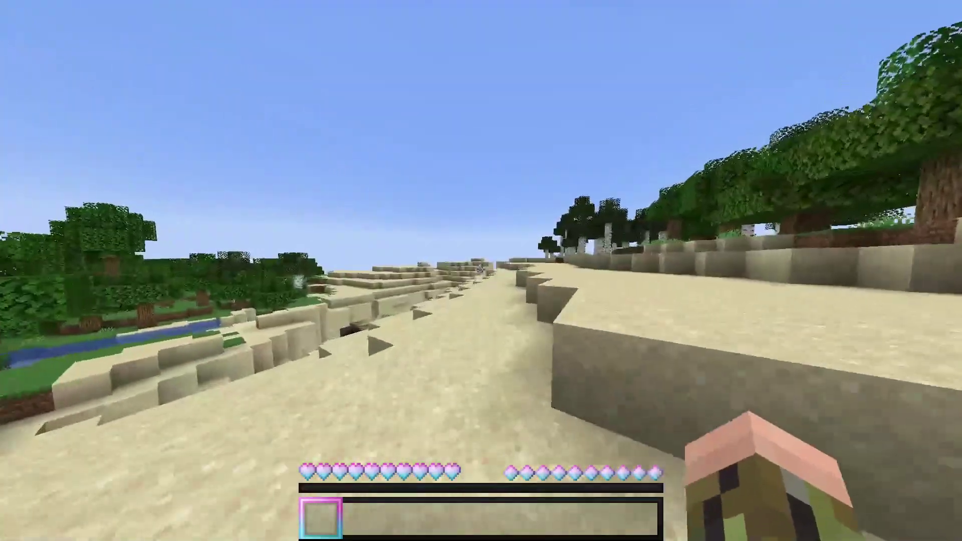
key(w)
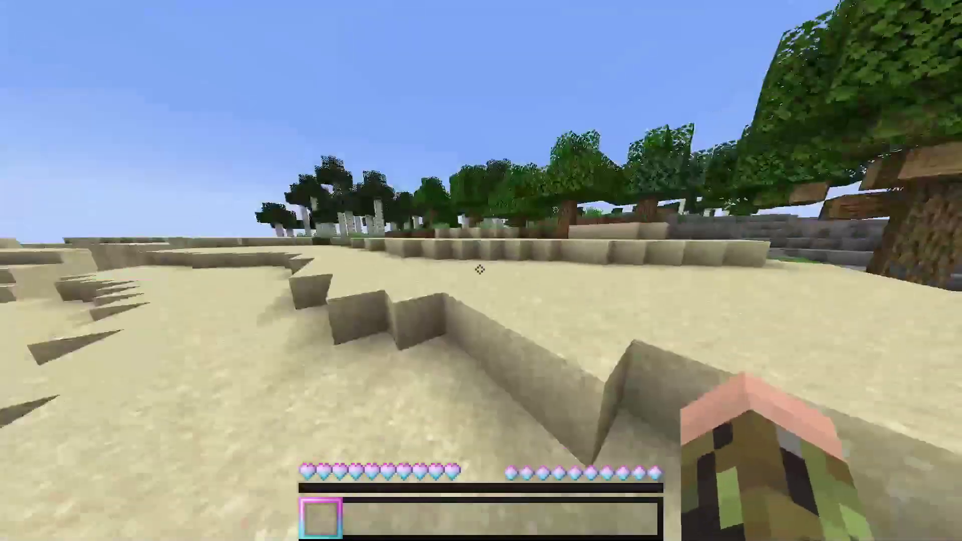
key(w)
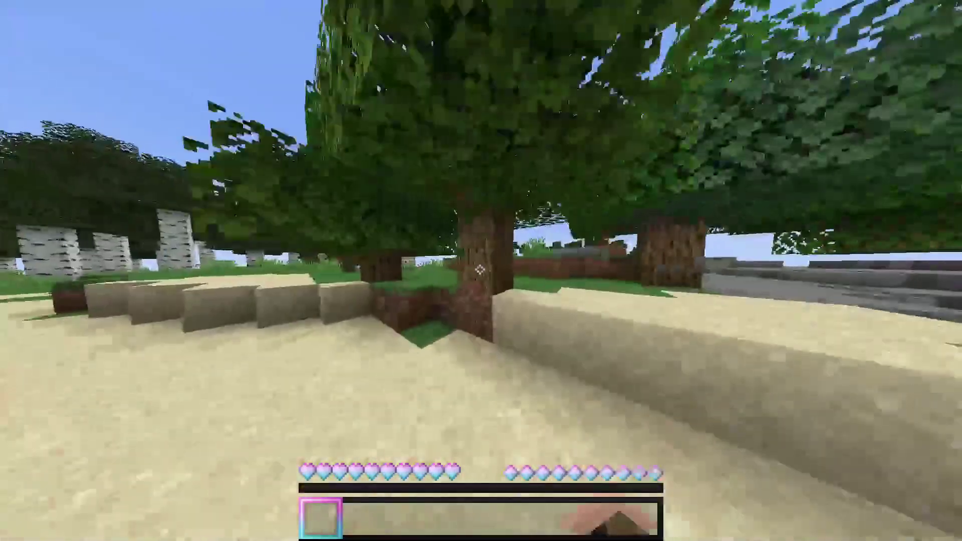
click(481, 268)
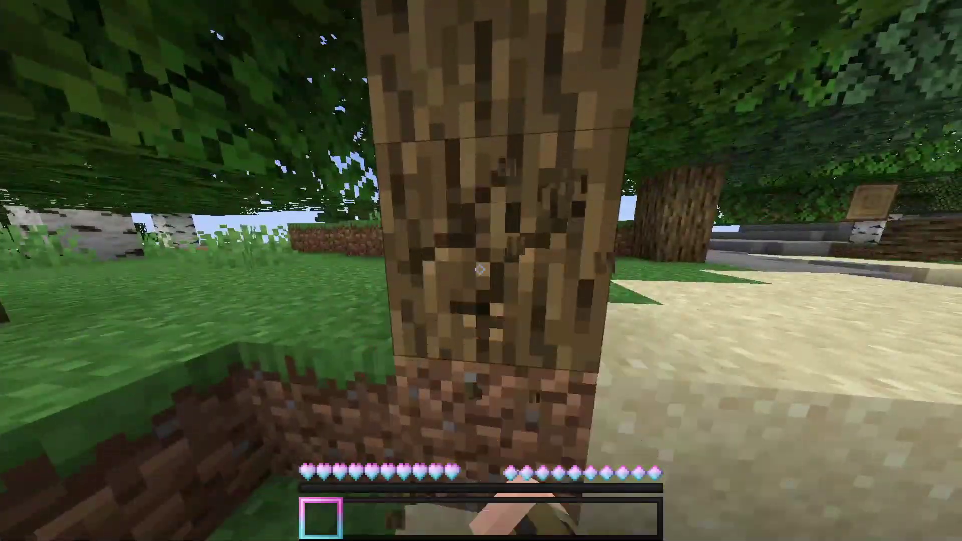
click(482, 269)
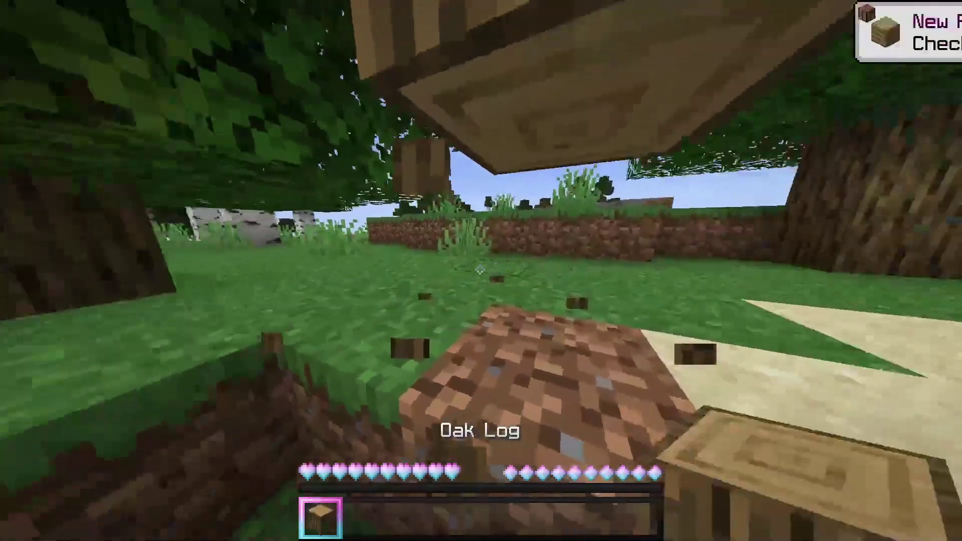
key(4)
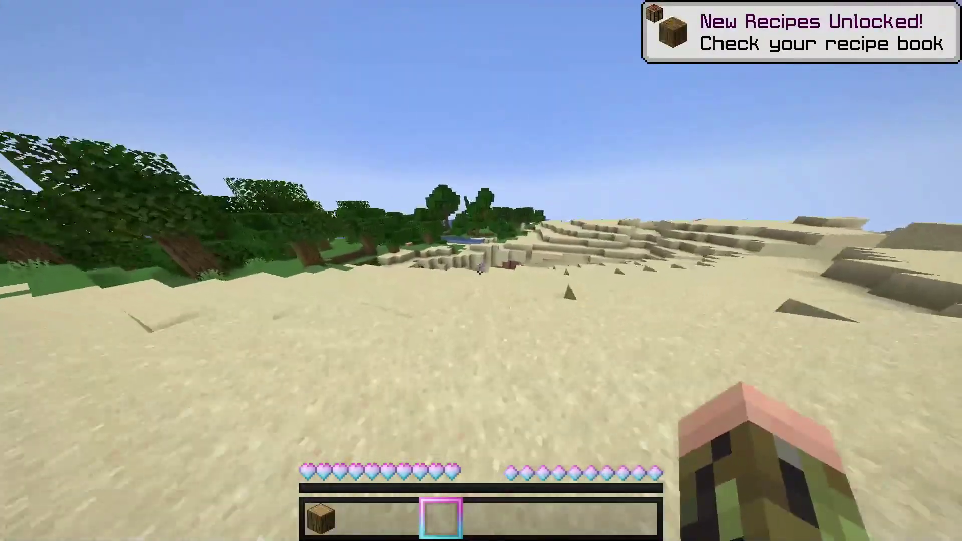
- Dig up a sand block, walk through the forest to the river and place the sand in the water
key(w)
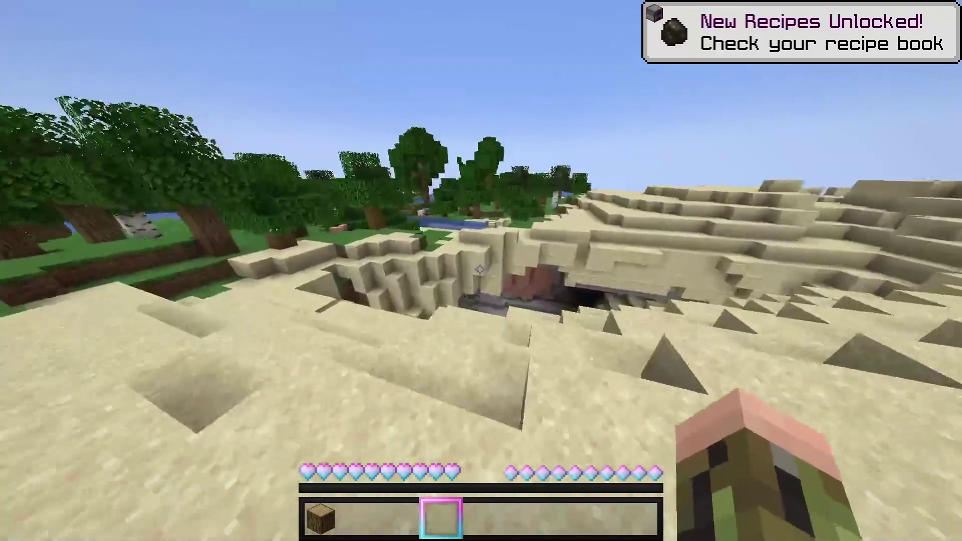
key(w)
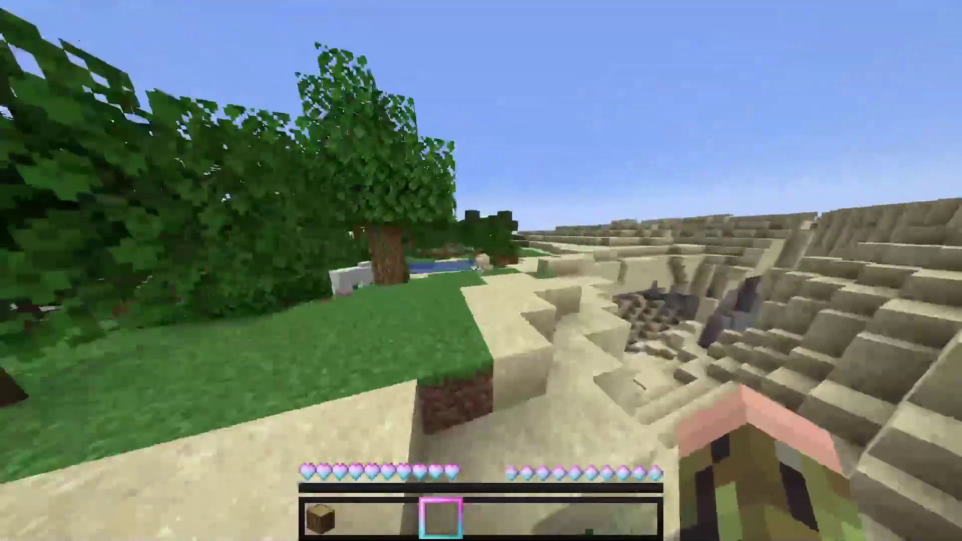
scroll(482, 271, up, 1)
key(w)
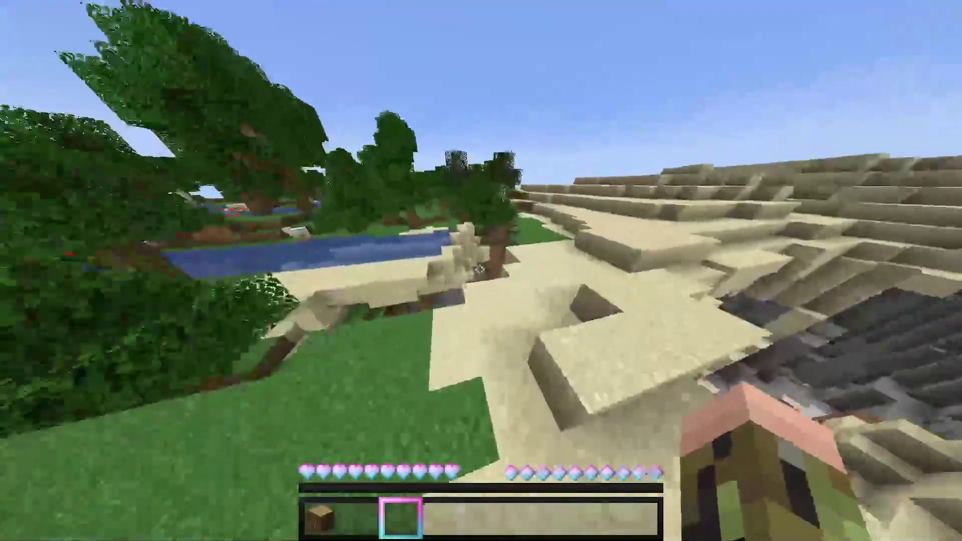
key(w)
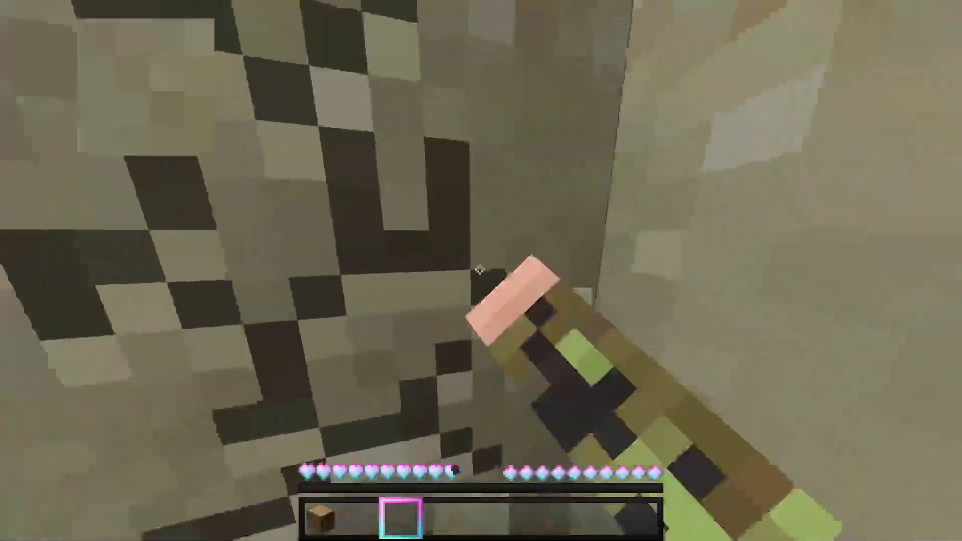
click(481, 271)
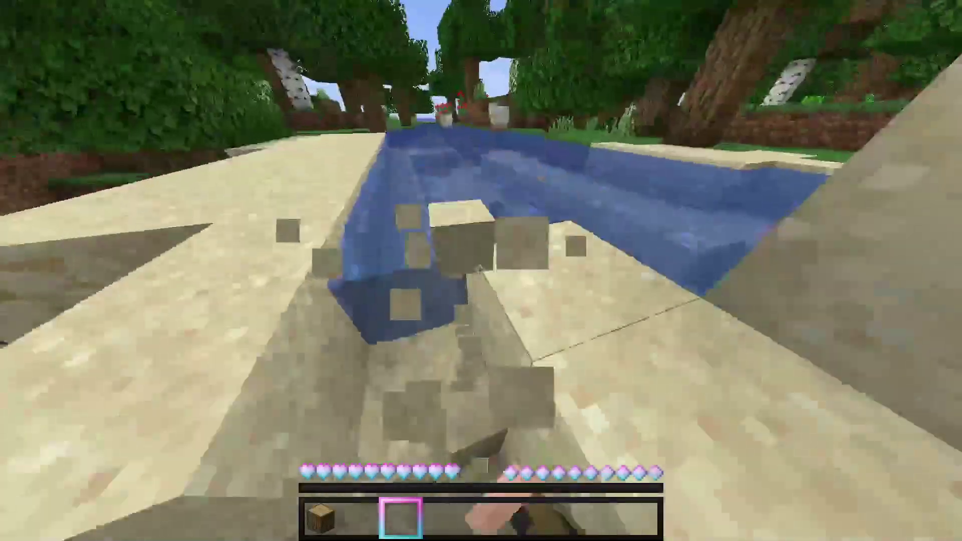
key(w)
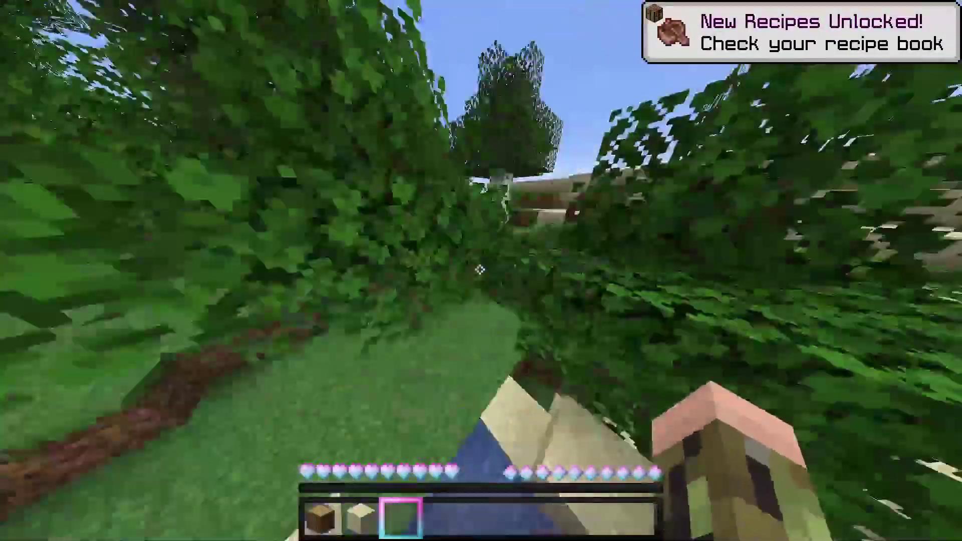
key(w)
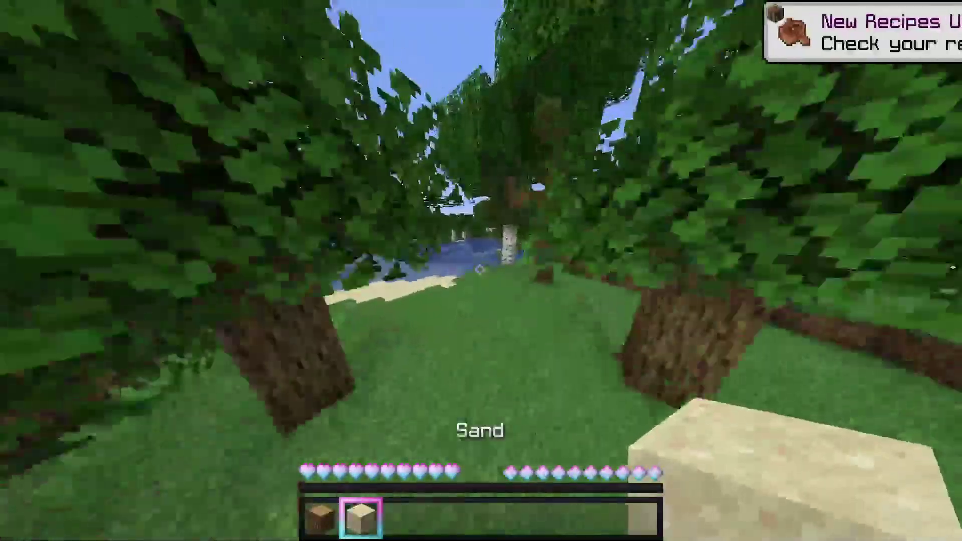
key(w)
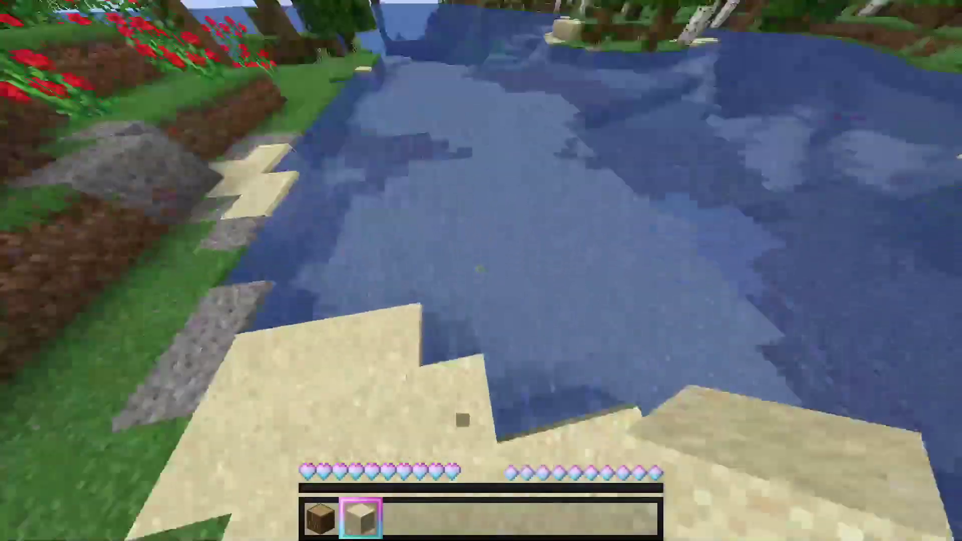
key(w)
right_click(481, 271)
- Craft the oak log into four planks, reach the sand islet and switch to third-person view
key(e)
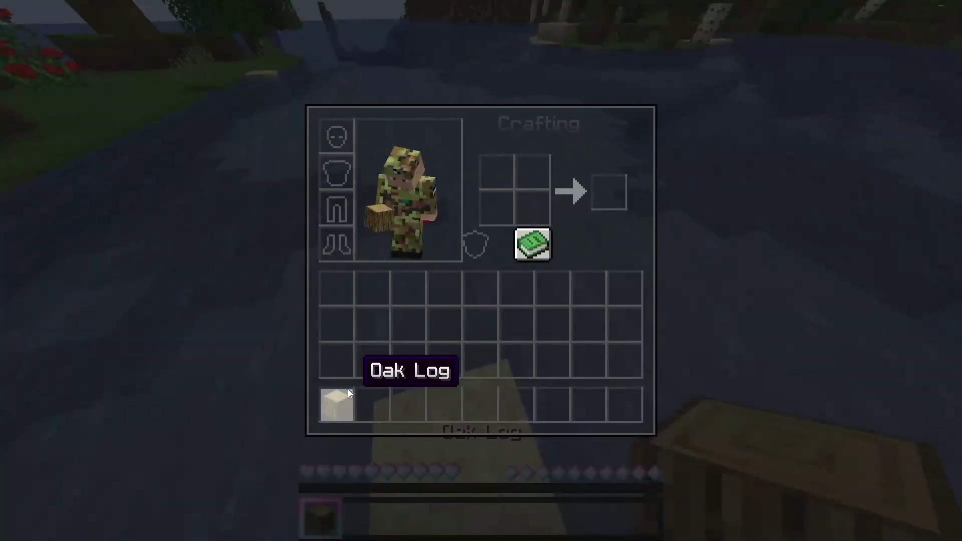
click(480, 395)
key(e)
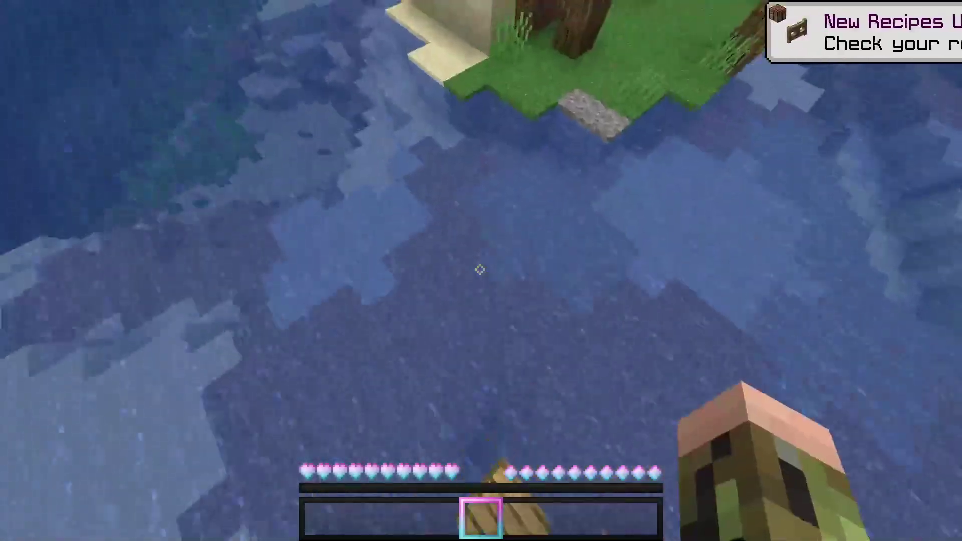
key(q)
key(w)
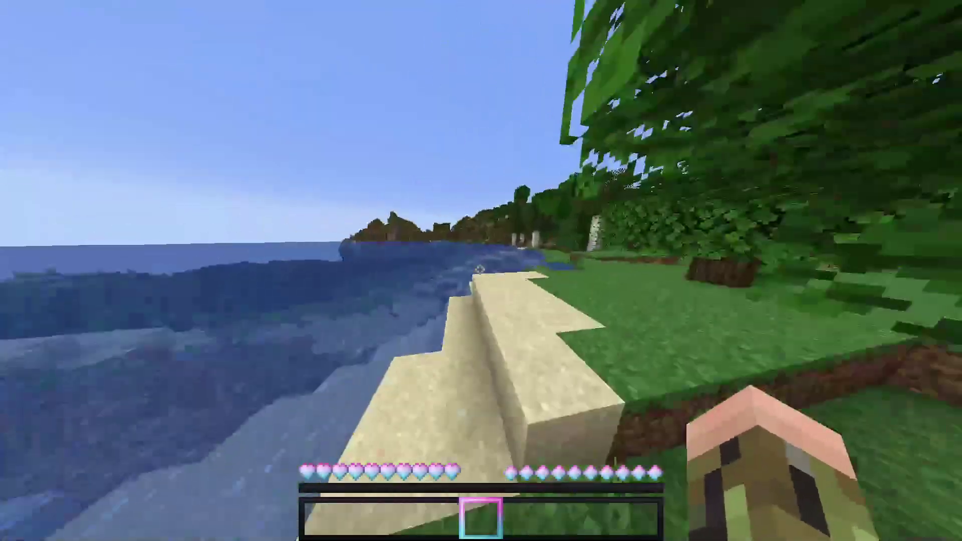
key(F5)
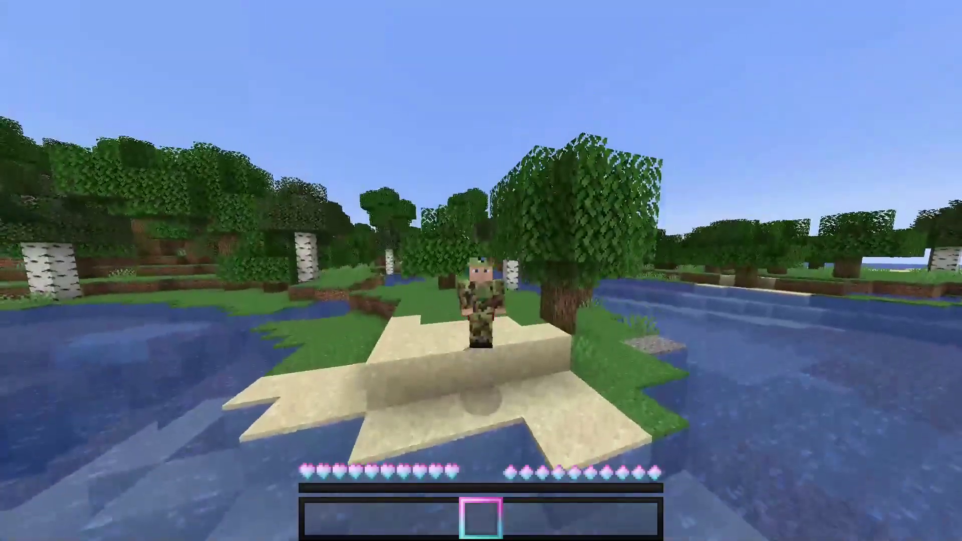